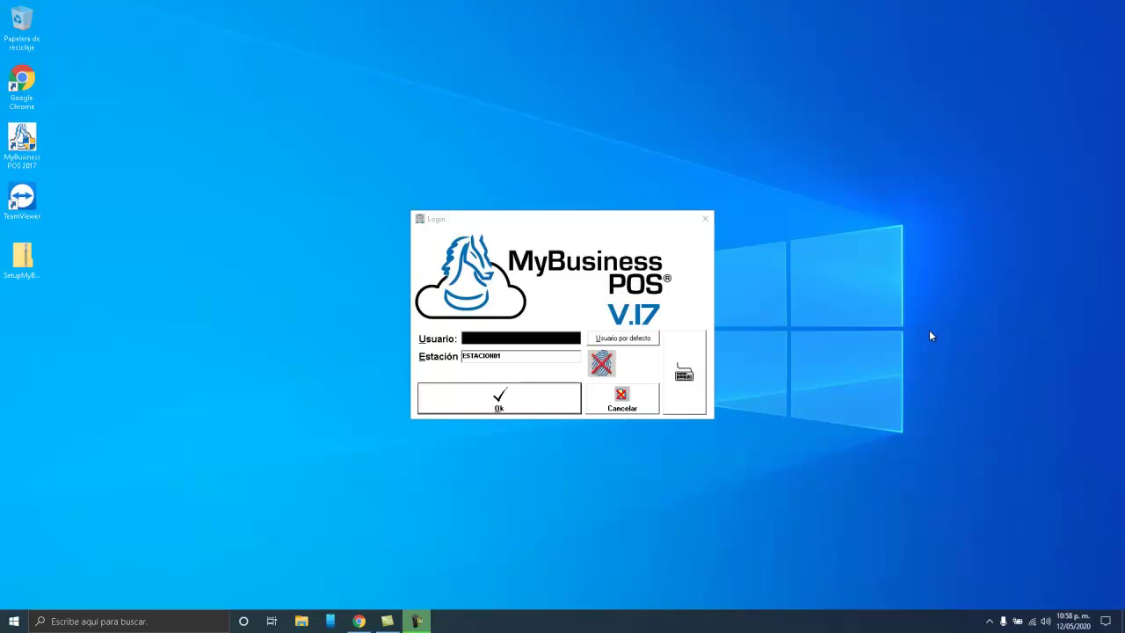
Clear the user-not-found error and log in at ESTACION01 with a valid user name.
click(515, 338)
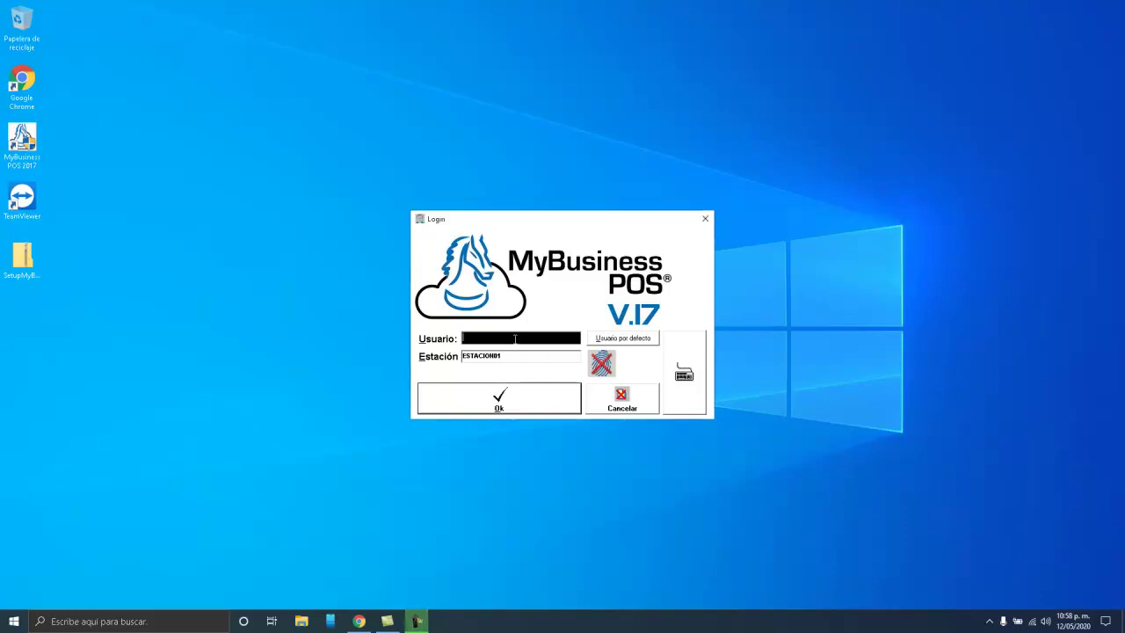
key(Return)
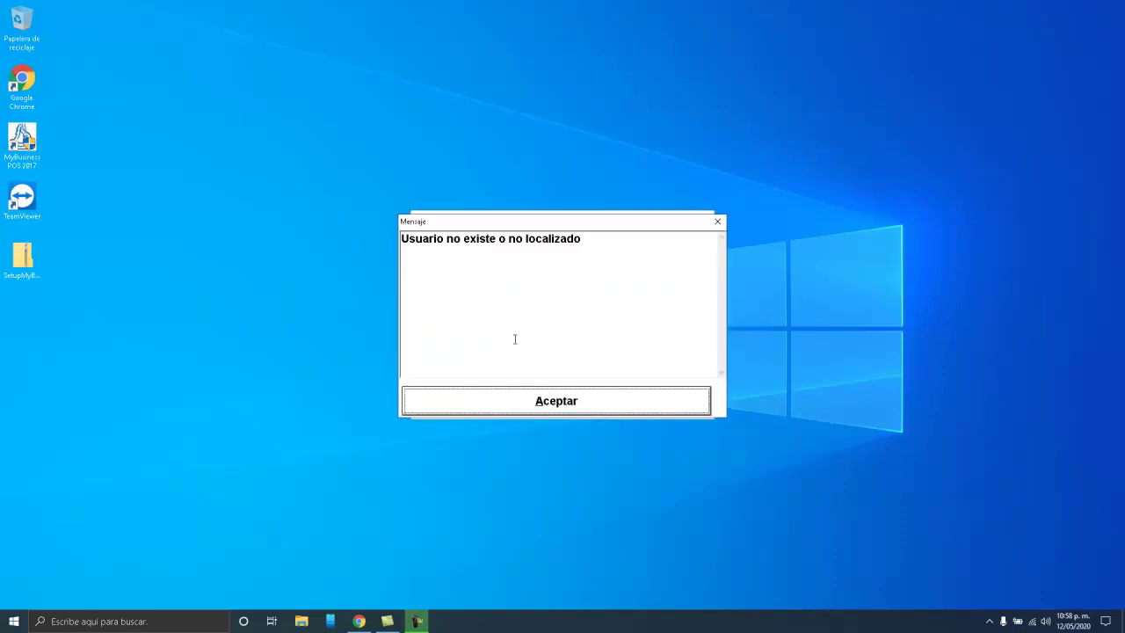
key(Return)
key(BackSpace)
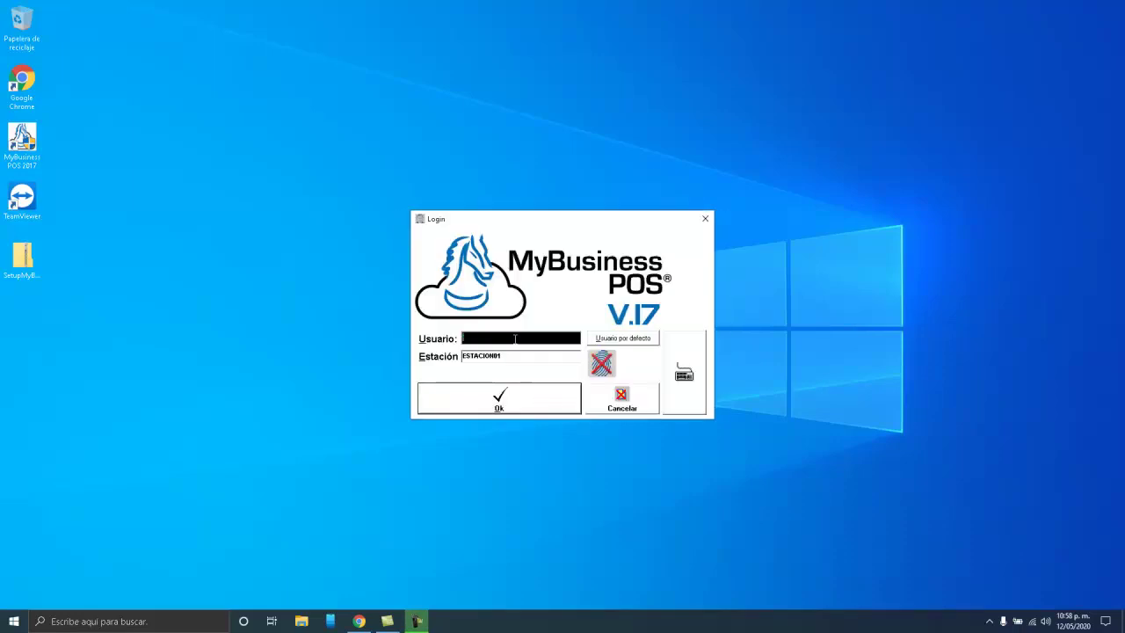
text(SUP)
key(Return)
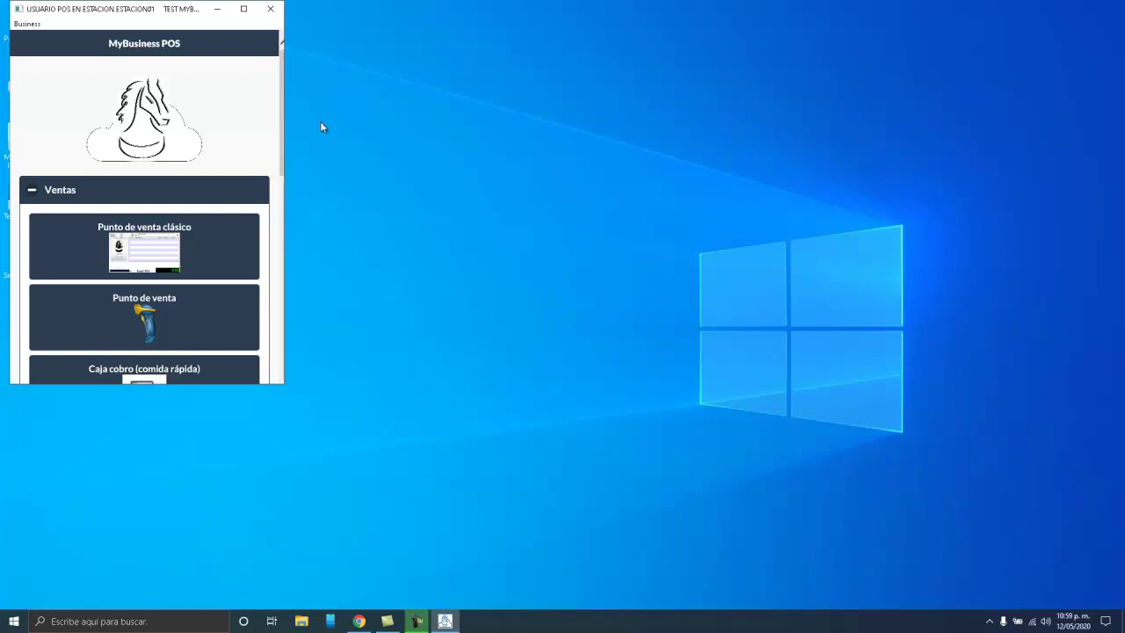
Widen the module launcher window so its tiles show more fully.
drag(283, 107, 312, 109)
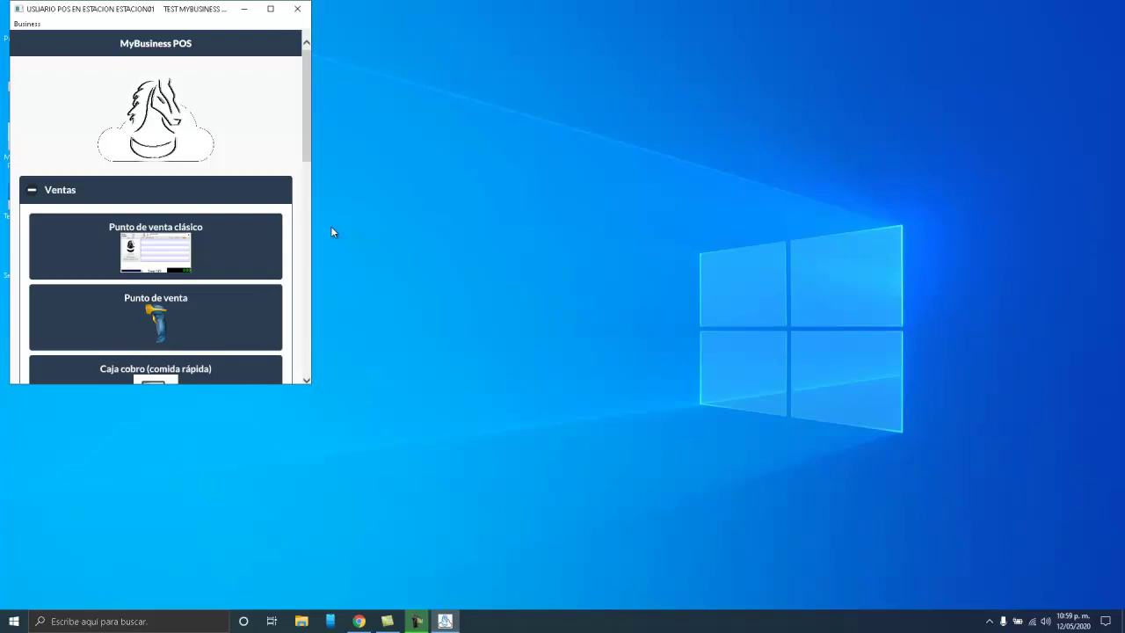
Collapse Ventas, widen the launcher, and expand MYBUSINESS POS and Facturación Electrónica.
scroll(307, 142, down, 1)
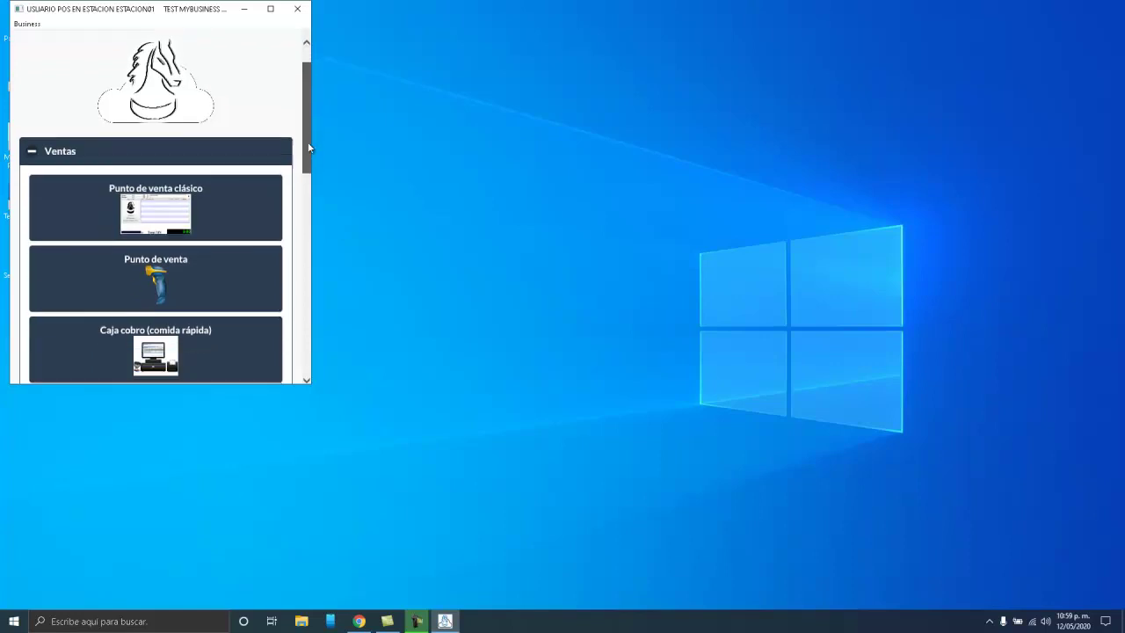
click(273, 147)
drag(316, 99, 395, 100)
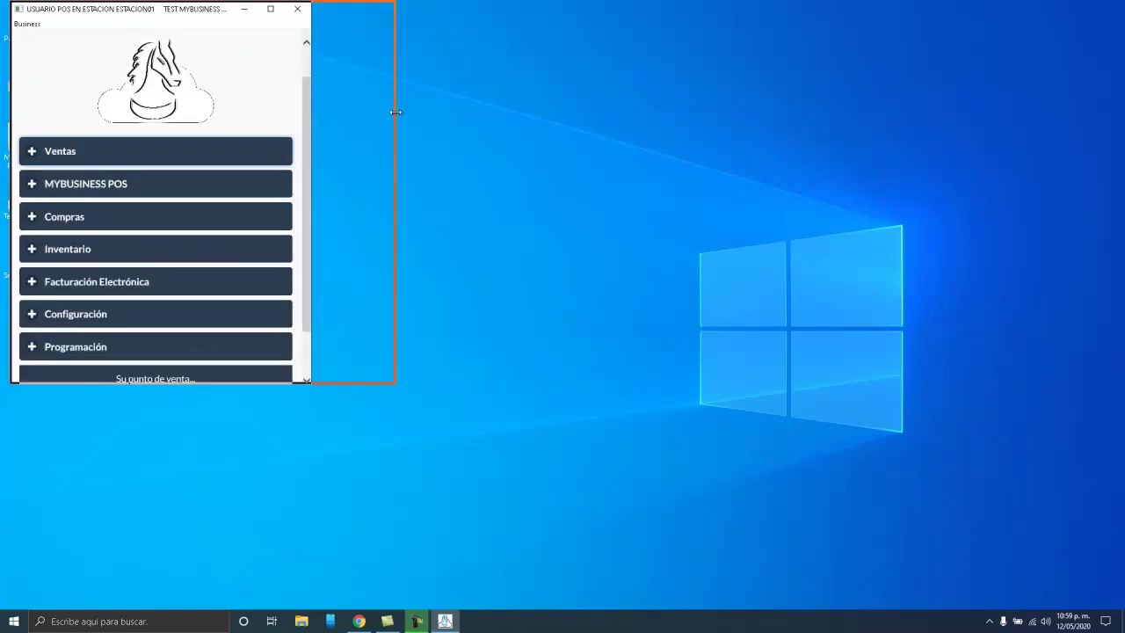
click(274, 185)
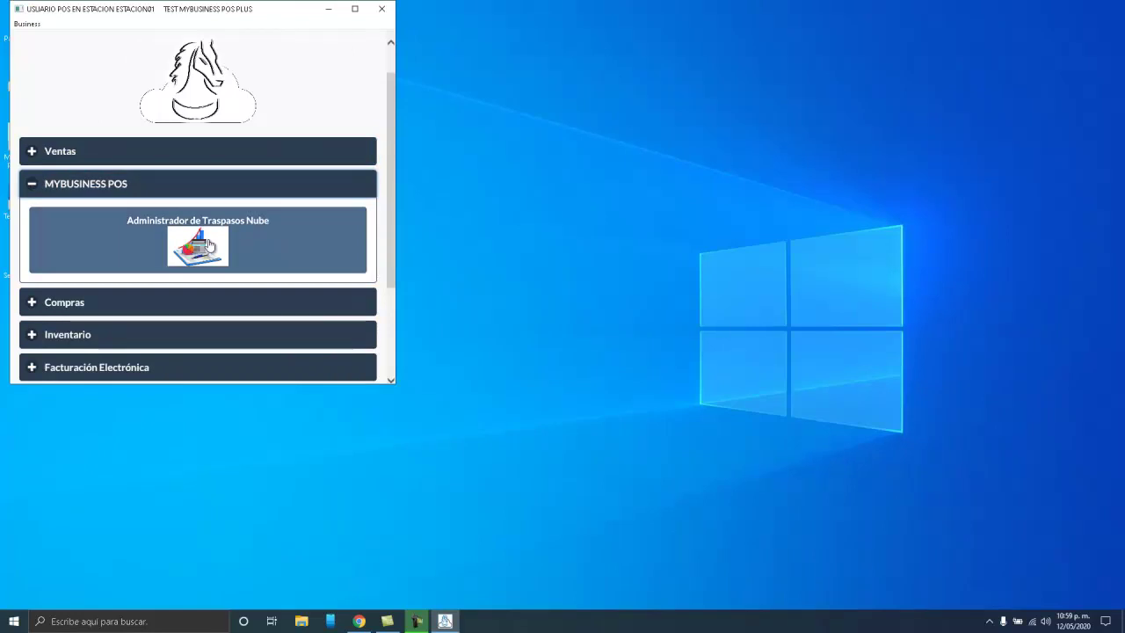
scroll(211, 251, down, 2)
click(207, 266)
Open Facturas Electrónicas and preview Generar Factura de Cierre and Covertir Ticket a Factura.
scroll(242, 299, down, 2)
click(238, 305)
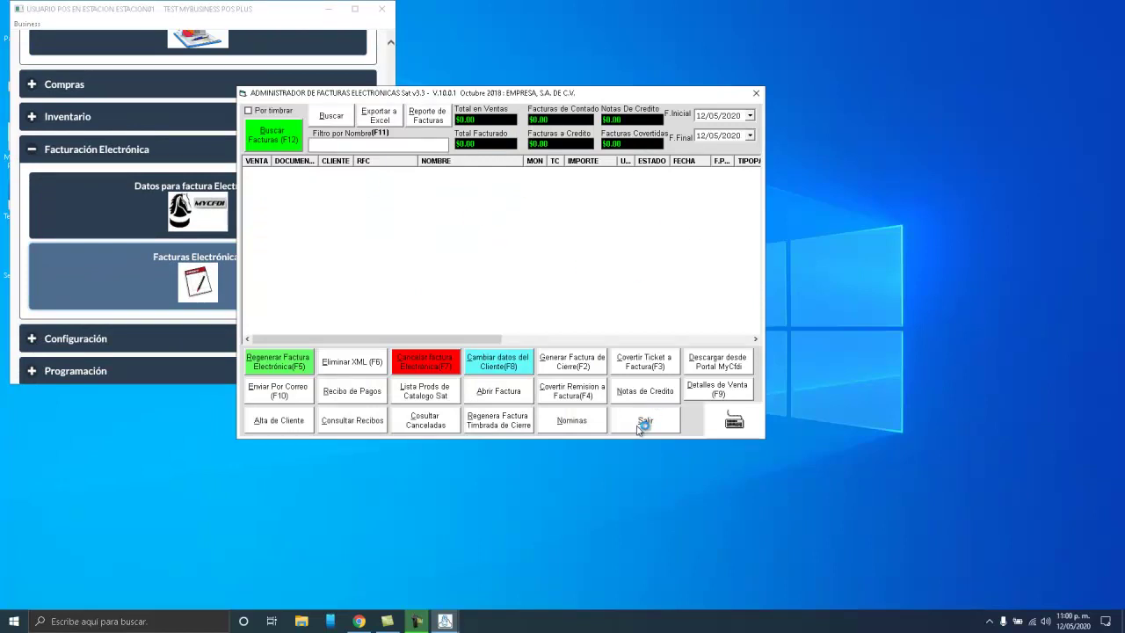
click(573, 372)
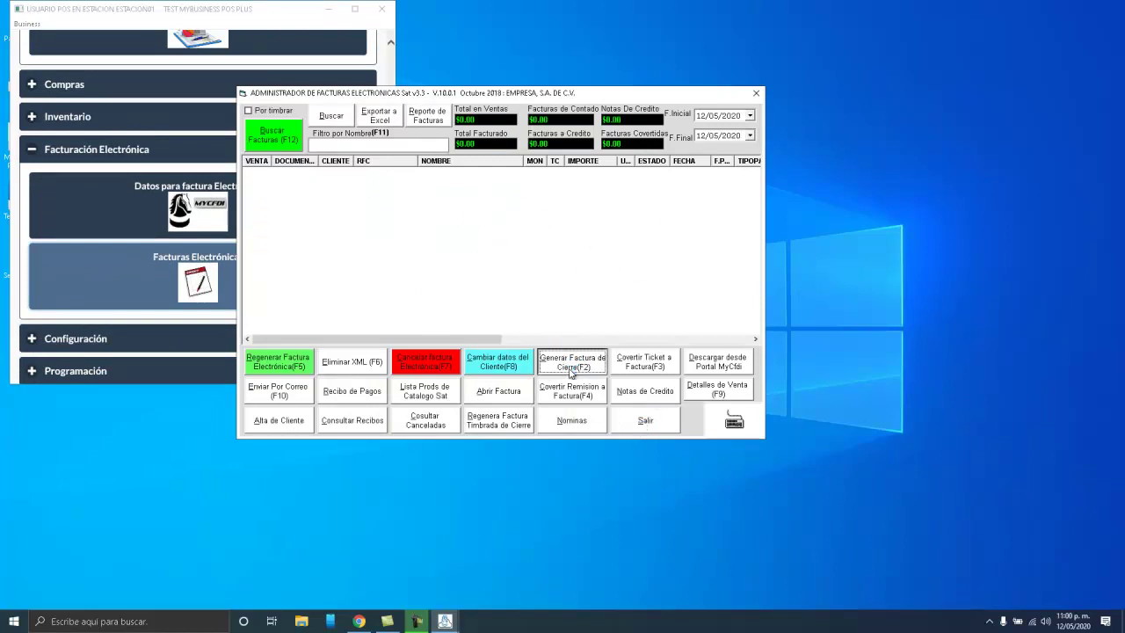
click(687, 167)
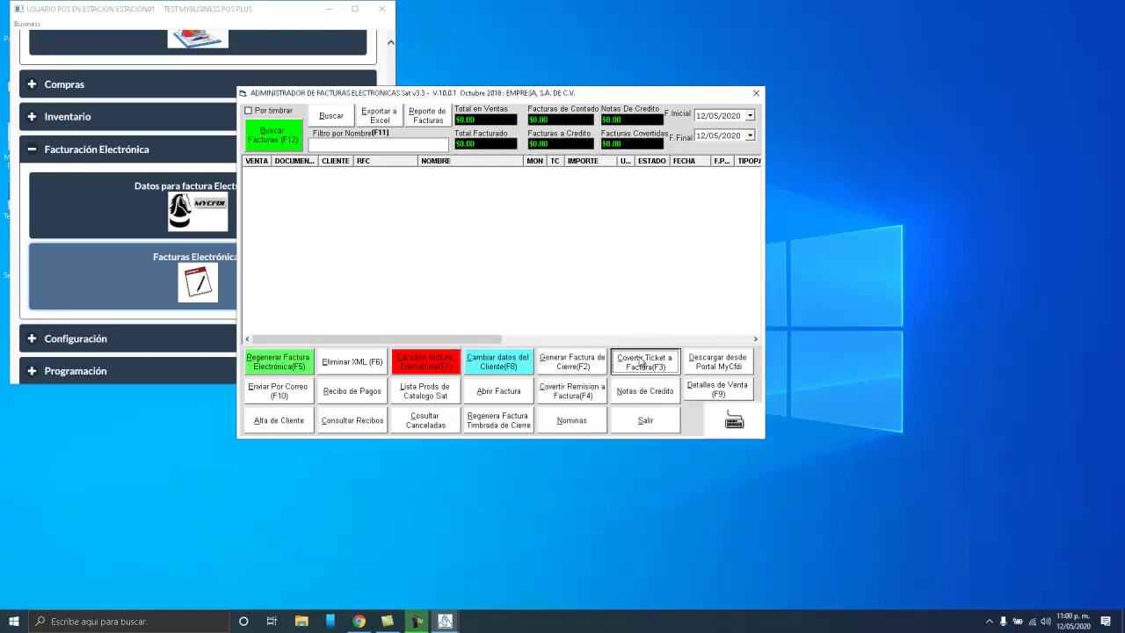
click(643, 363)
key(Escape)
In Administrador de Traspasos Nube, check remote global stock of article 0201 AGUA.
click(756, 93)
scroll(243, 220, up, 5)
click(184, 202)
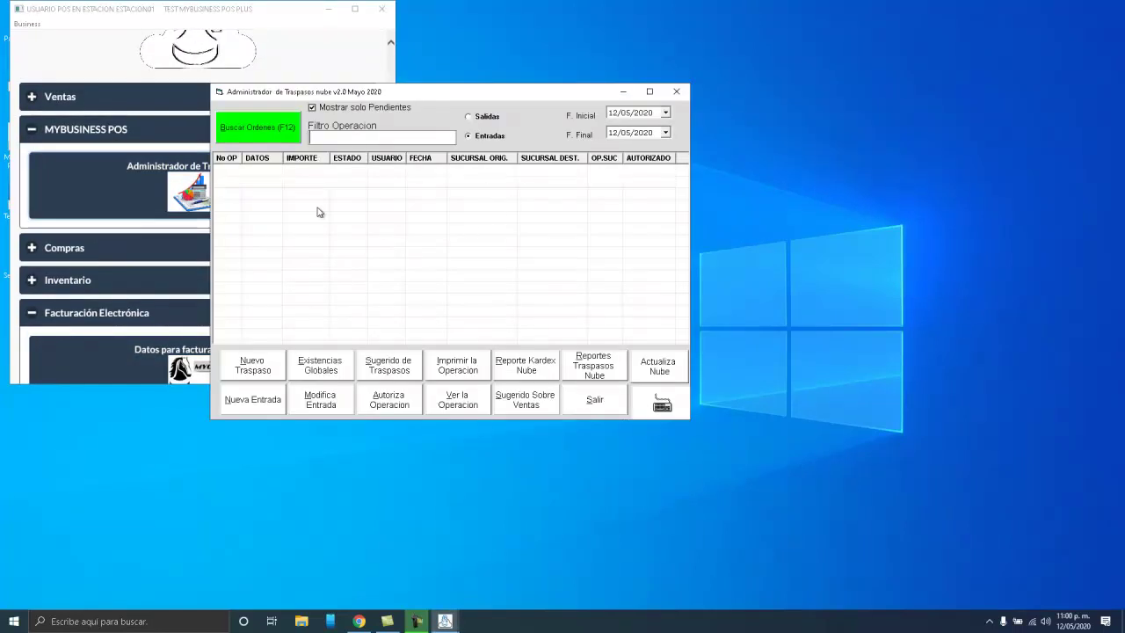
click(322, 370)
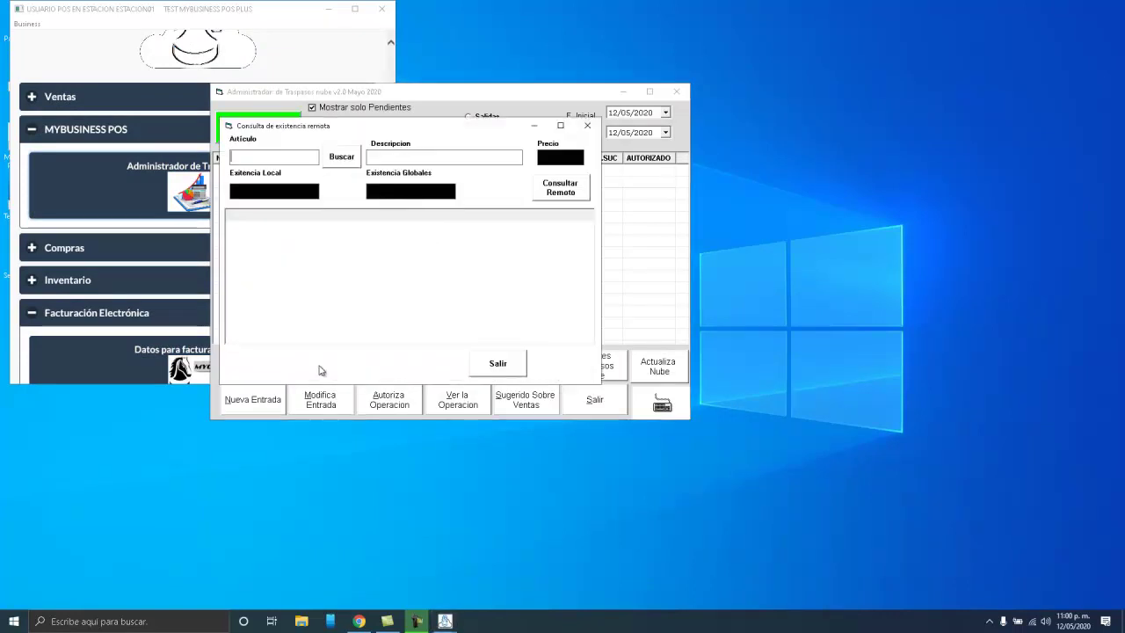
click(342, 157)
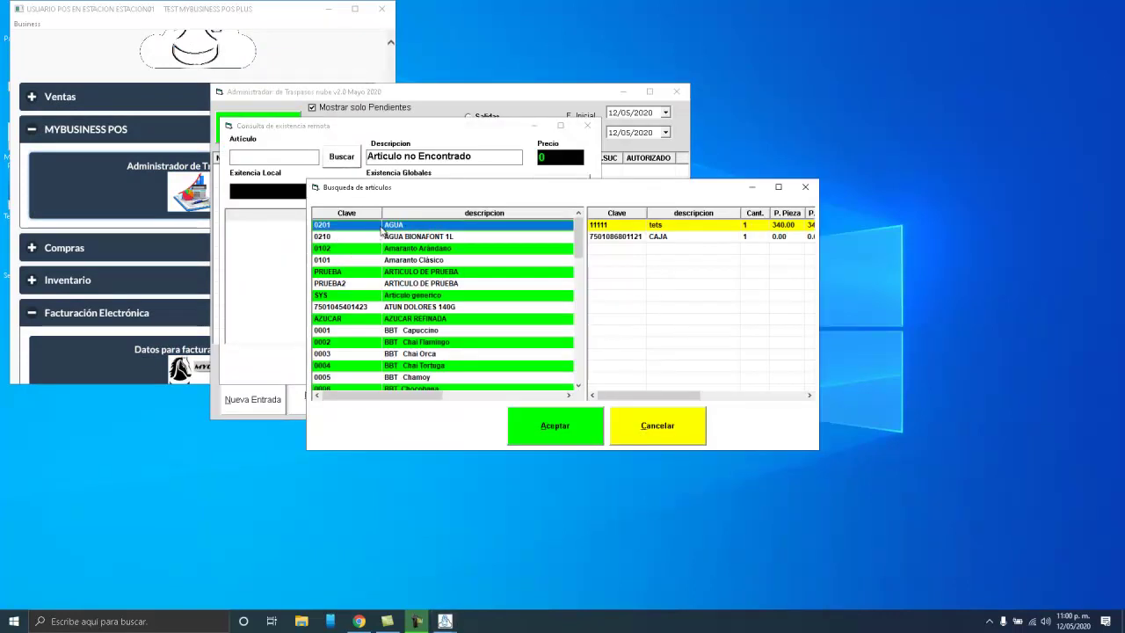
click(553, 425)
click(565, 195)
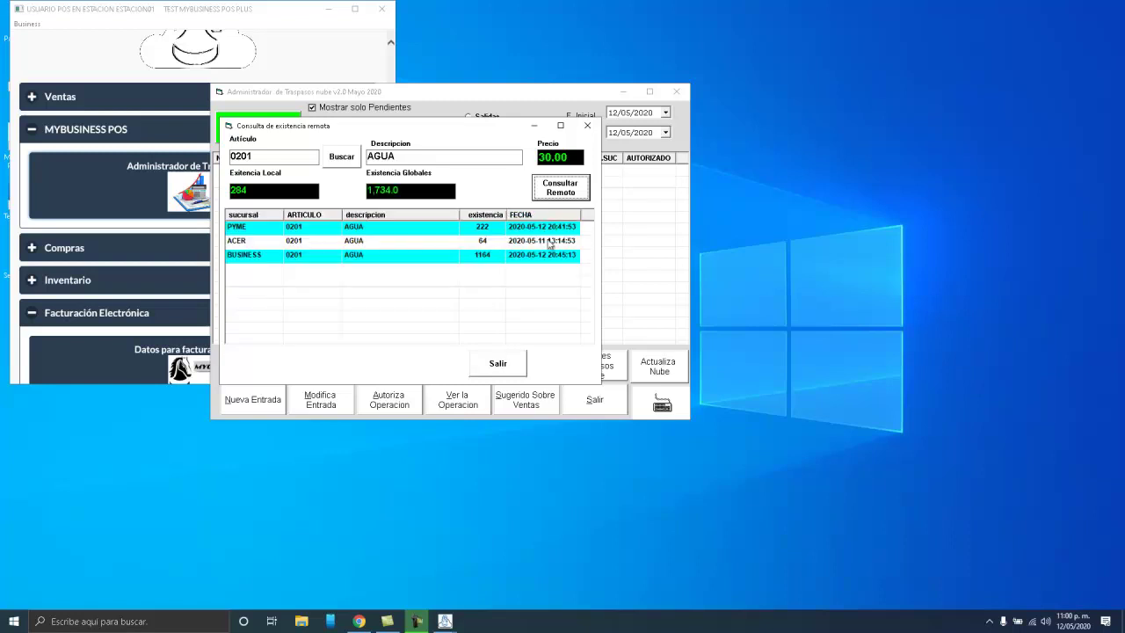
click(518, 361)
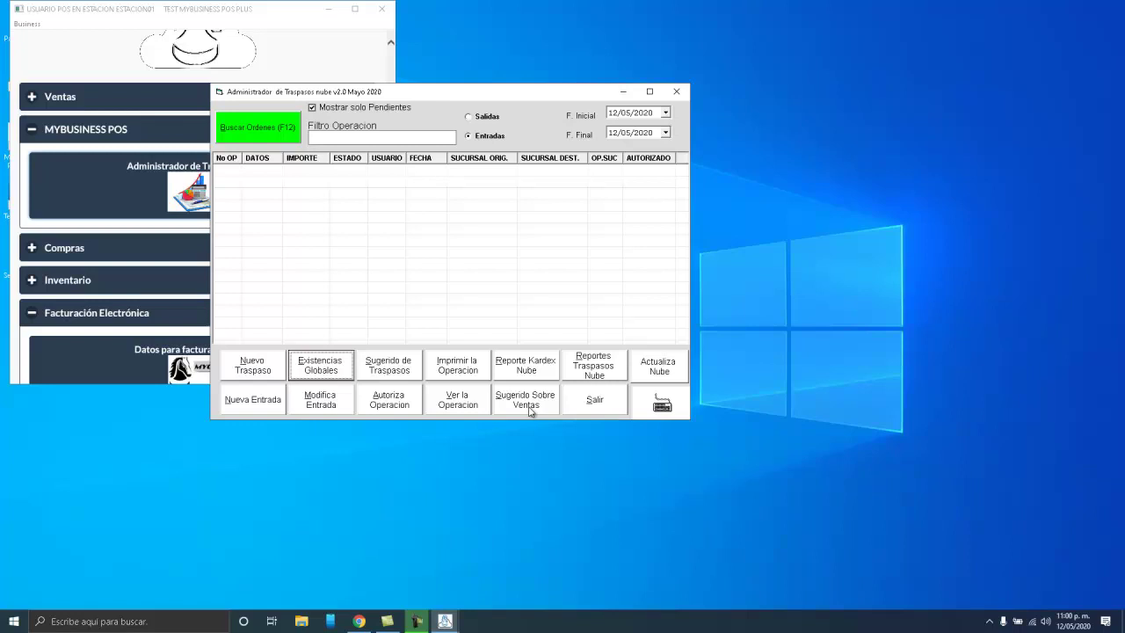
Preview Nuevo Traspaso, exit the transfers manager, and switch the launcher back to Ventas.
click(266, 374)
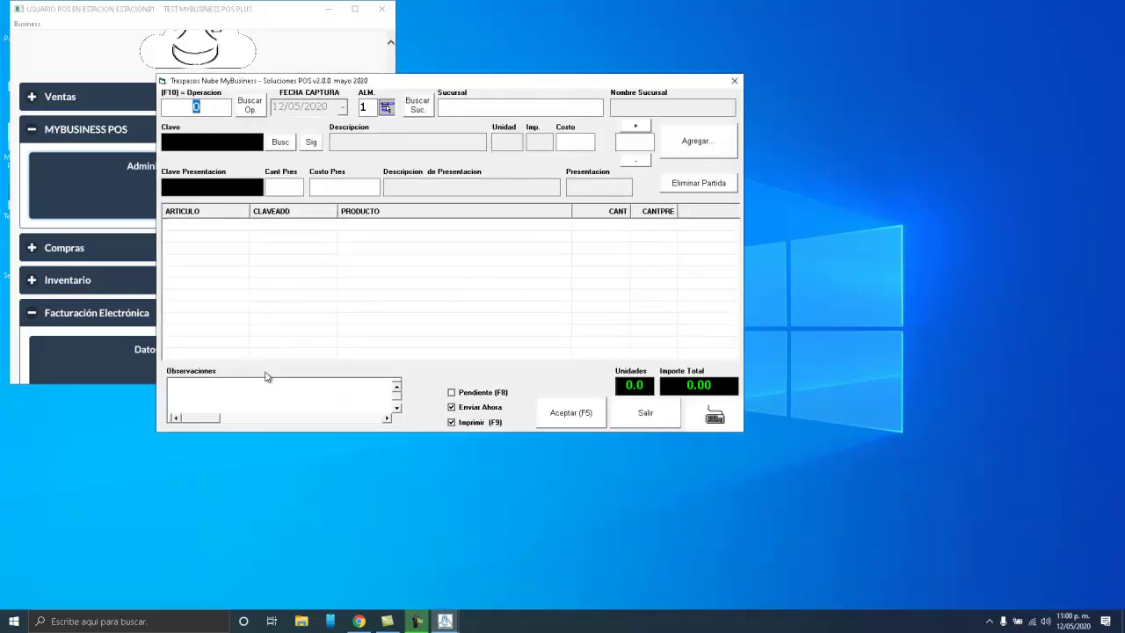
click(645, 415)
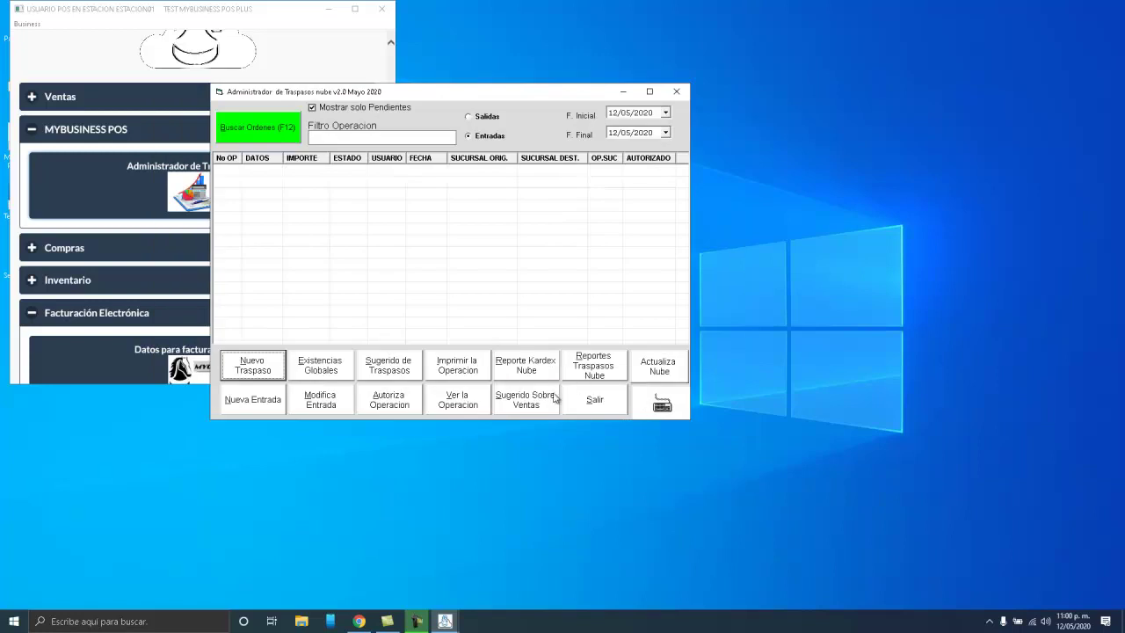
click(593, 412)
click(116, 131)
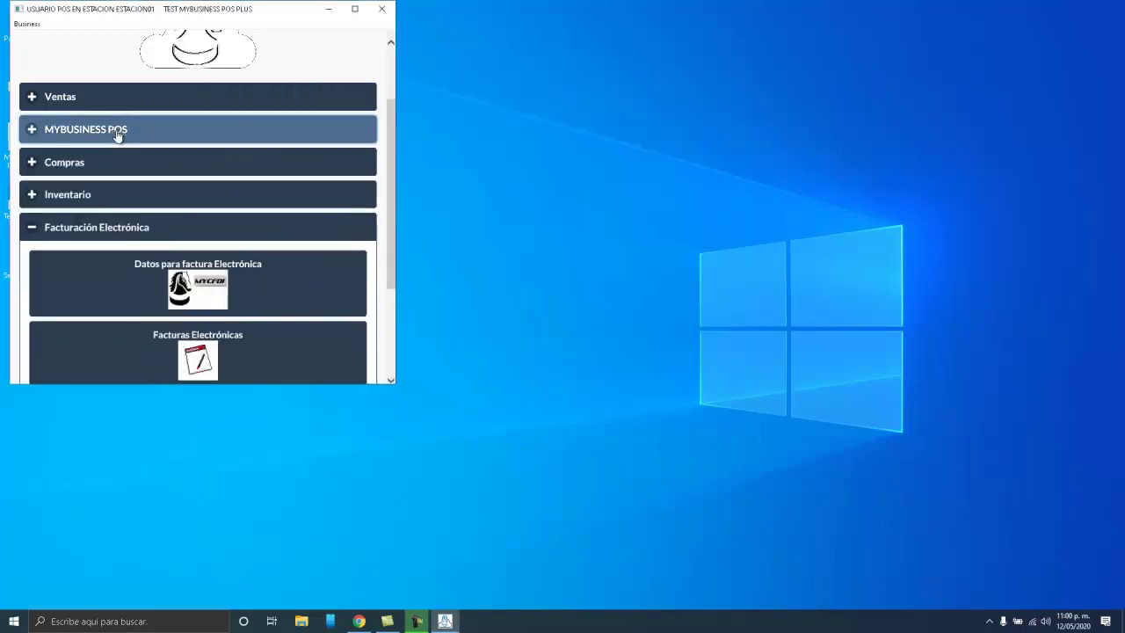
click(126, 101)
Open Punto de venta clásico and query remote branch stock of 0201 AGUA via F9.
click(170, 154)
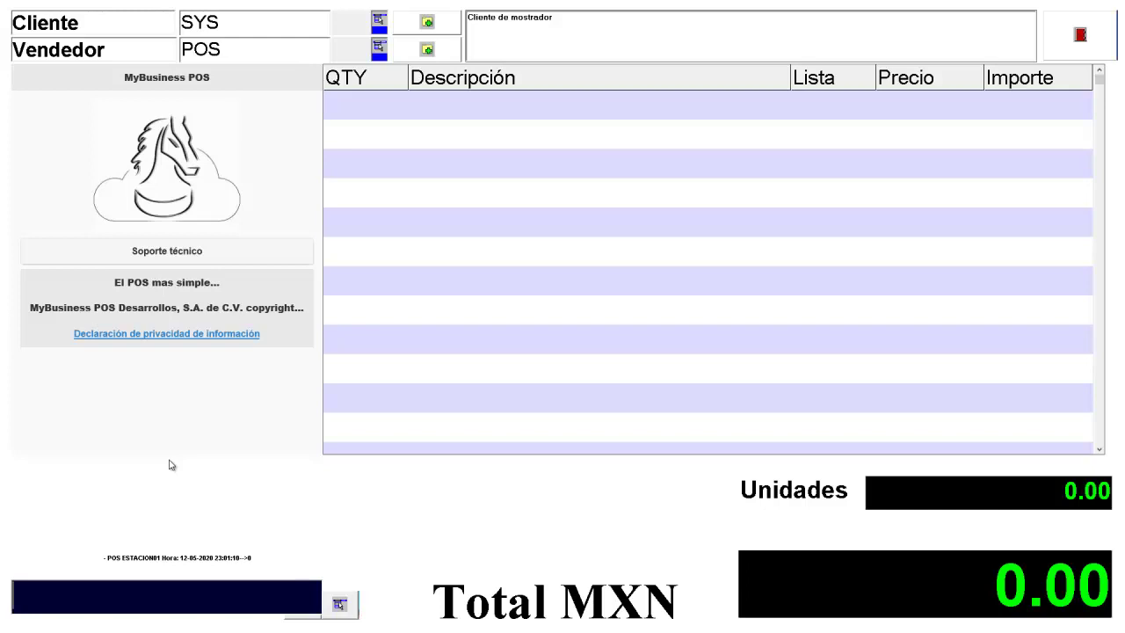
key(F9)
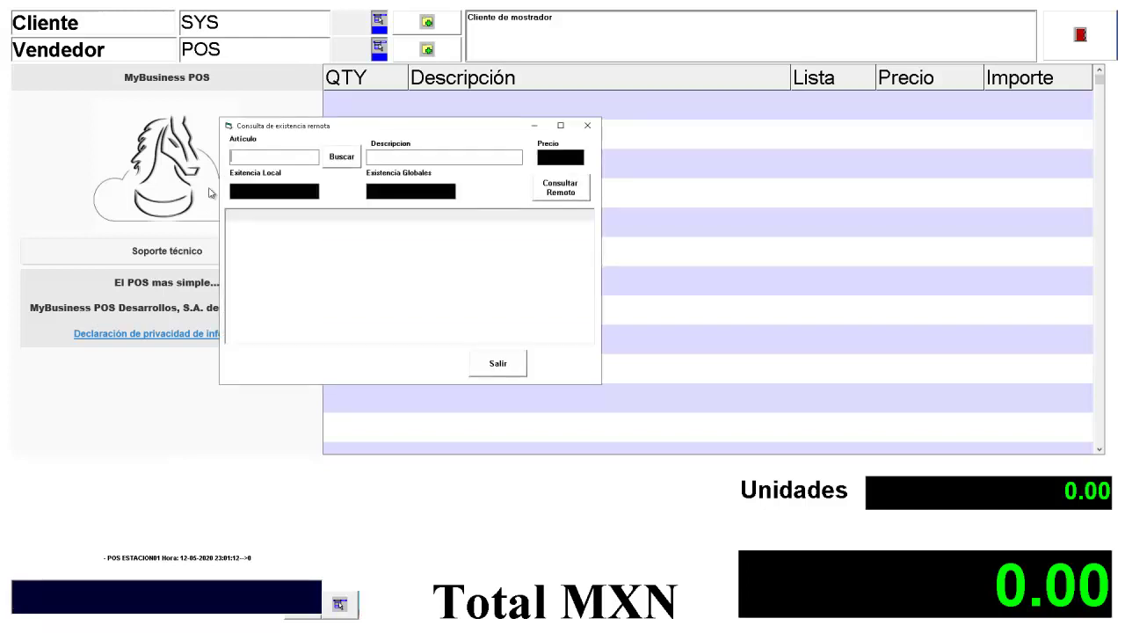
click(342, 157)
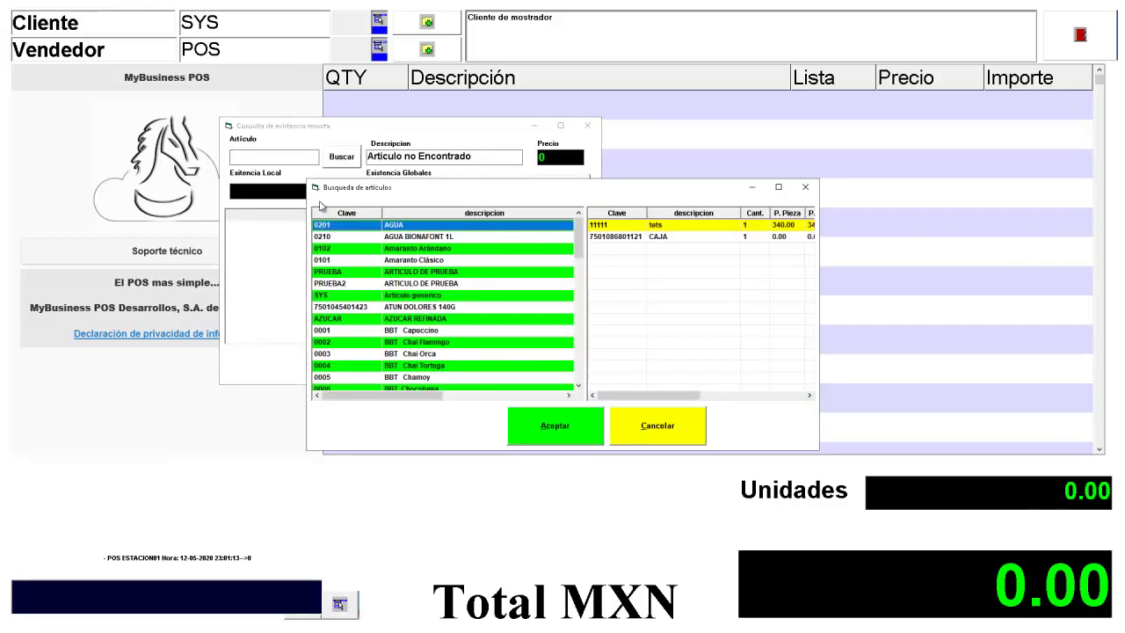
double_click(357, 229)
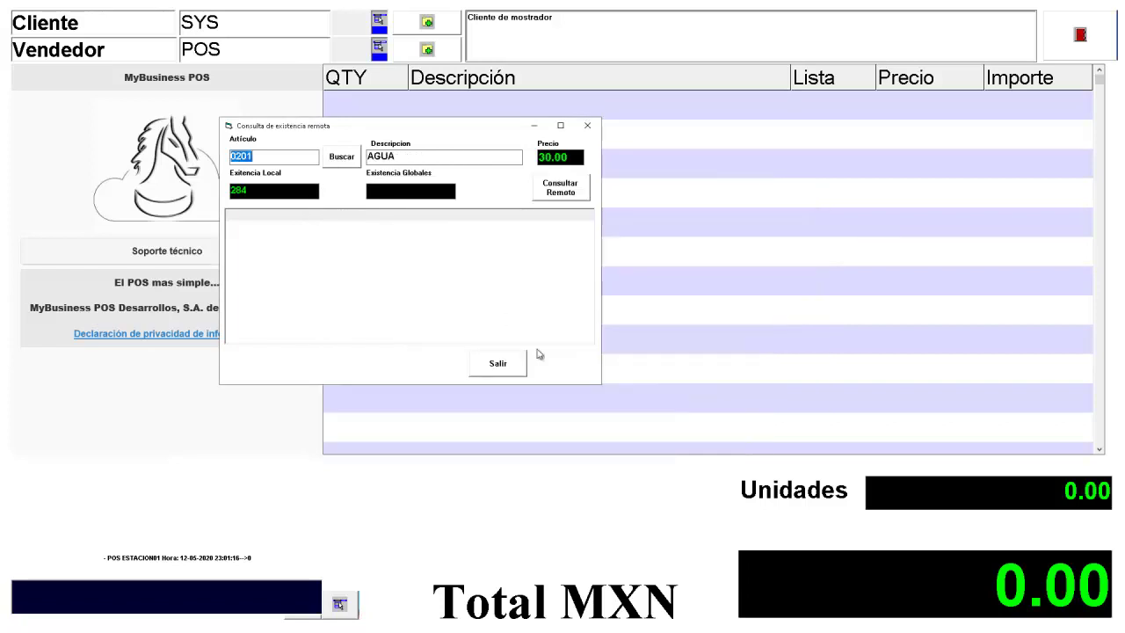
click(557, 200)
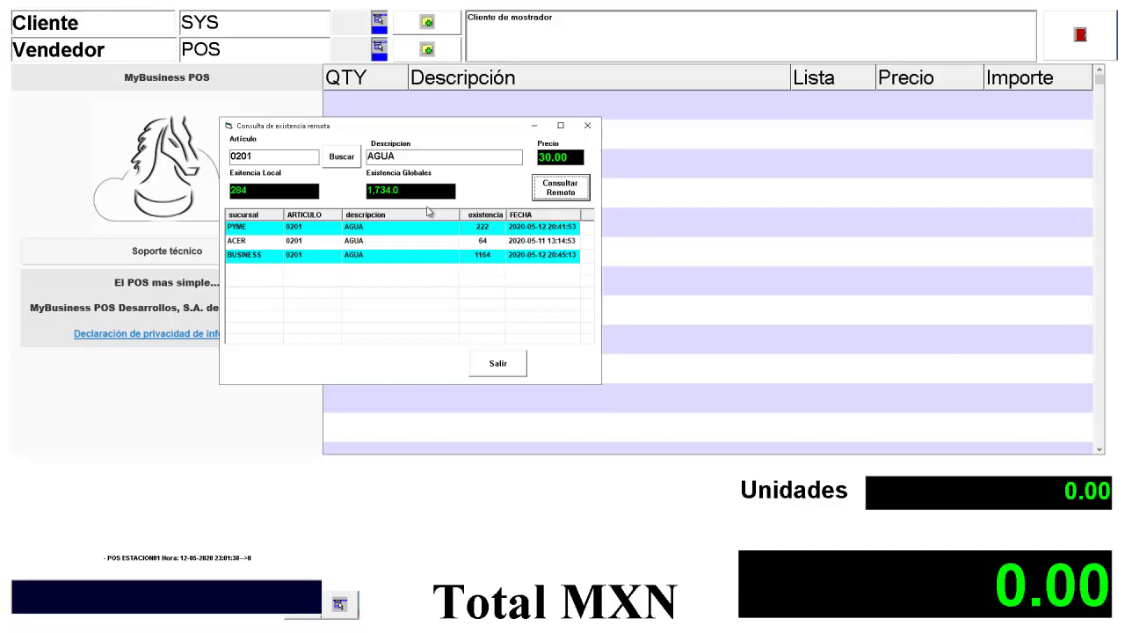
click(497, 365)
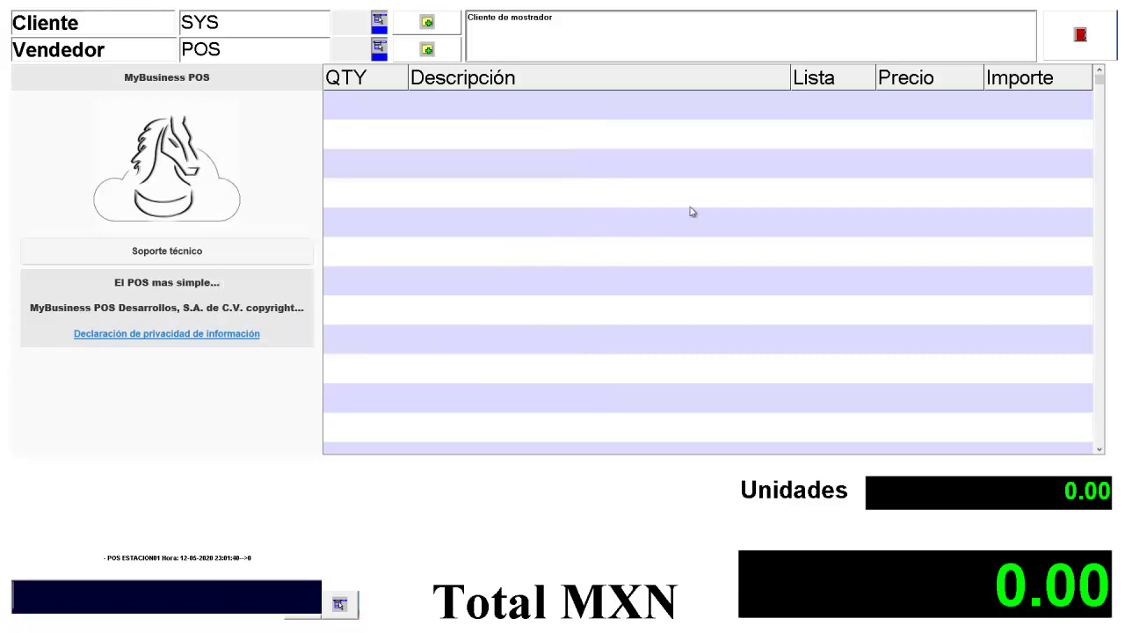
Close the sales screen and view the $9,856.49 web counter-sales total in POS Tools.
click(1060, 39)
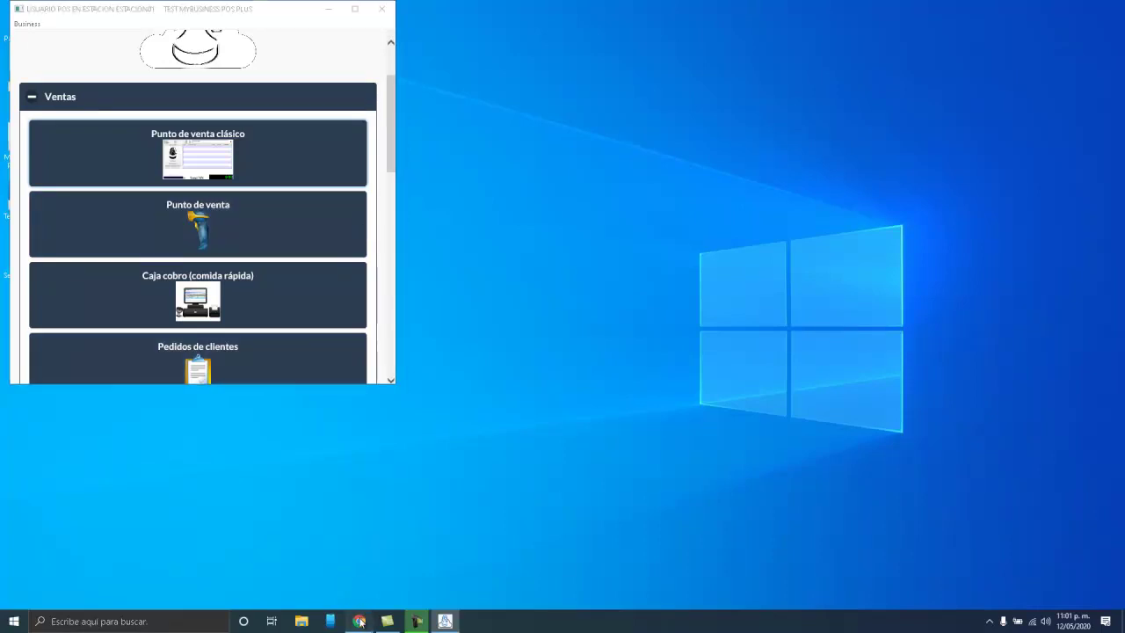
click(359, 620)
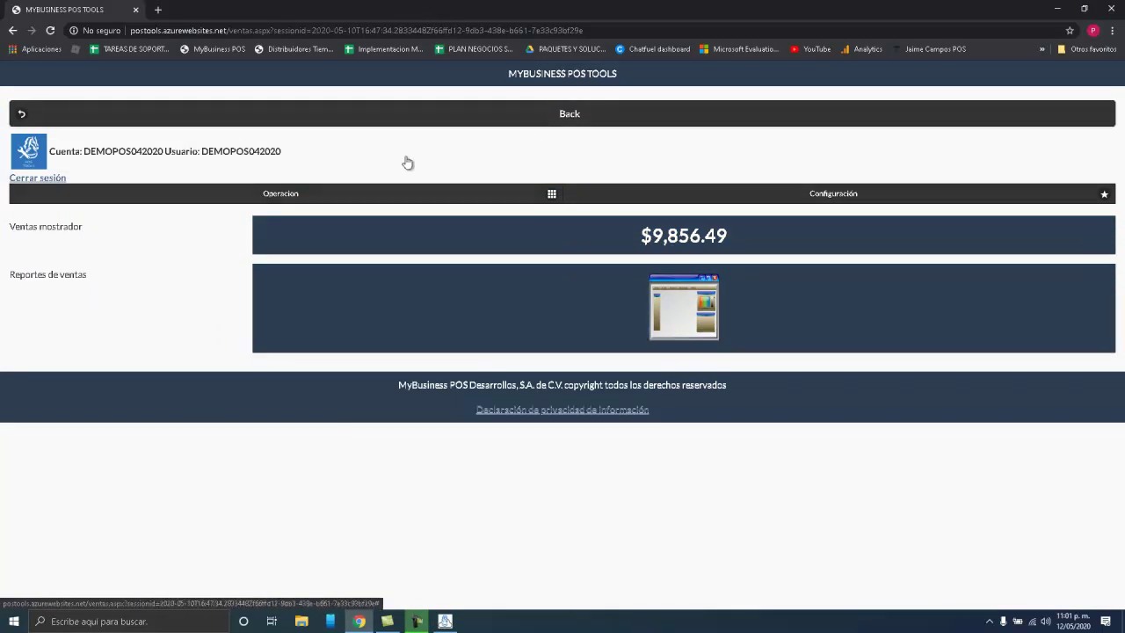
click(1058, 9)
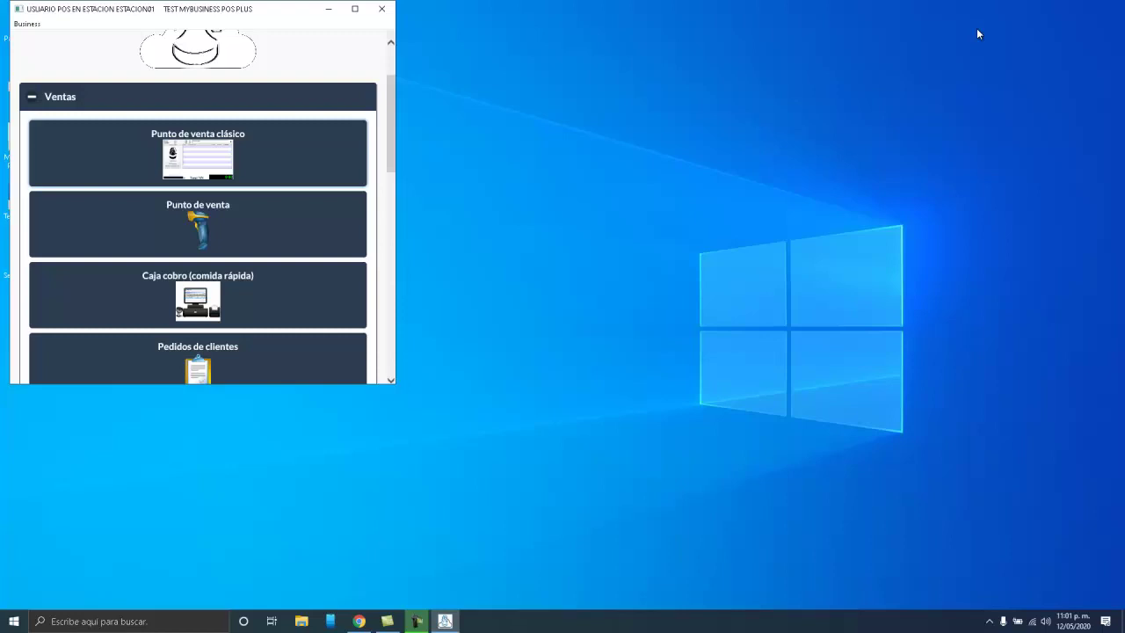
Collapse the Ventas and Facturación Electrónica sections in the launcher.
click(188, 103)
click(128, 221)
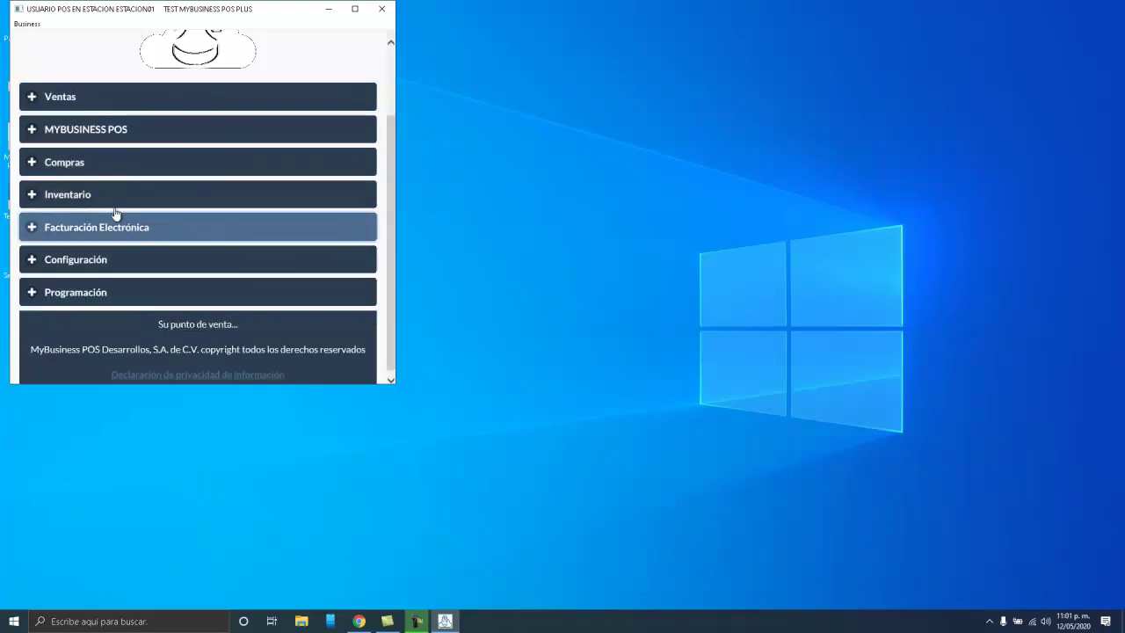
scroll(227, 165, up, 2)
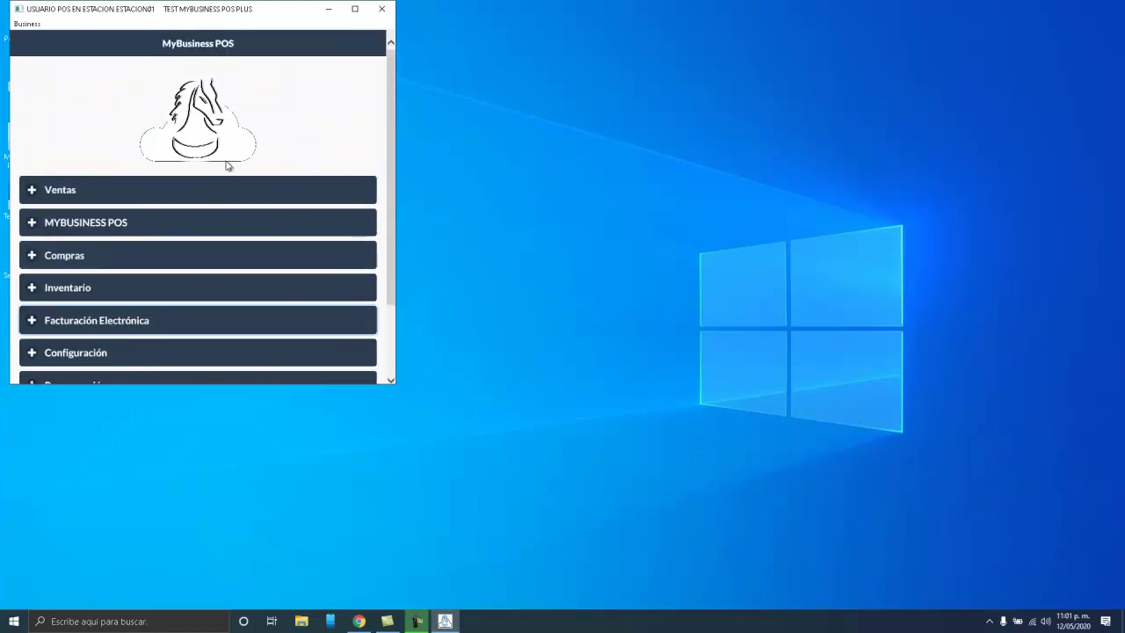